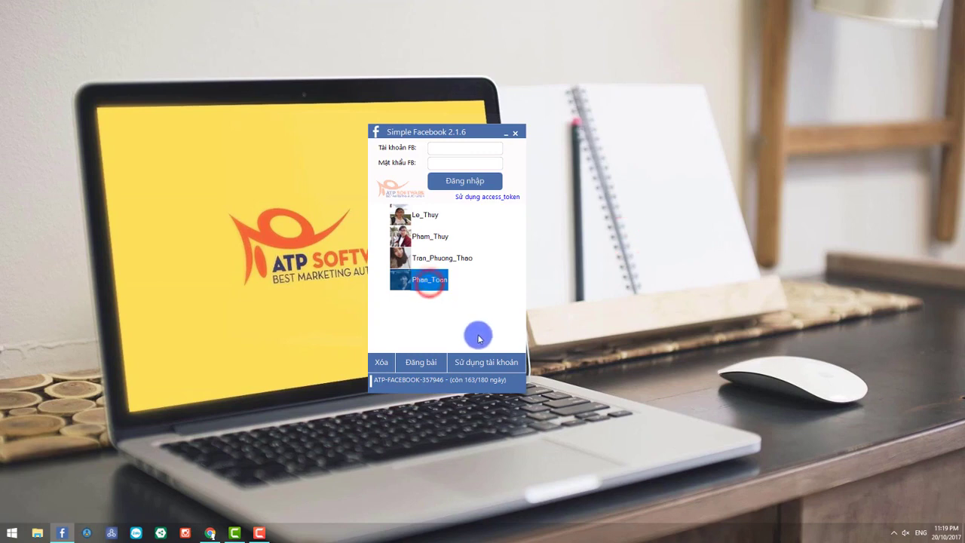
Step: Open the account manager for the selected Facebook account, maximise its window and look through the friend list
left_click(481, 362)
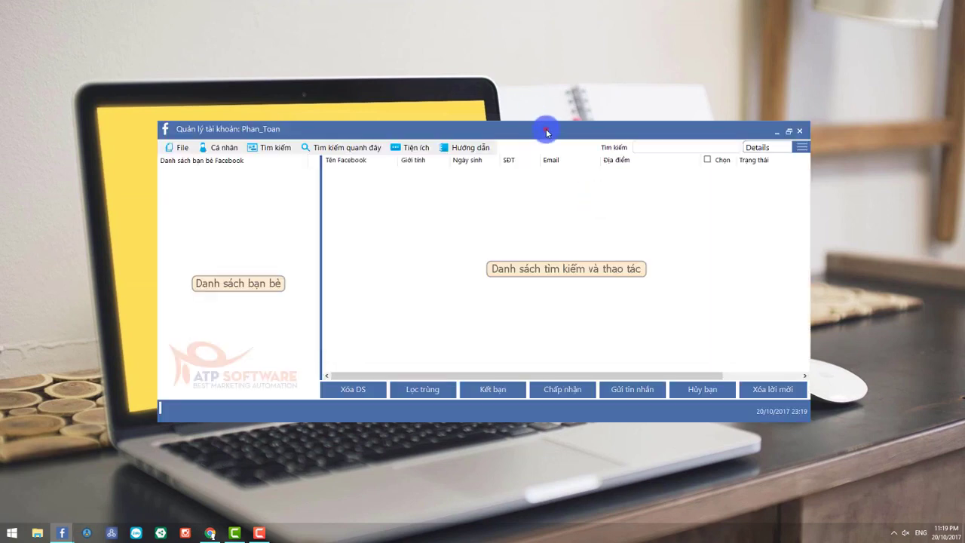
double_click(546, 131)
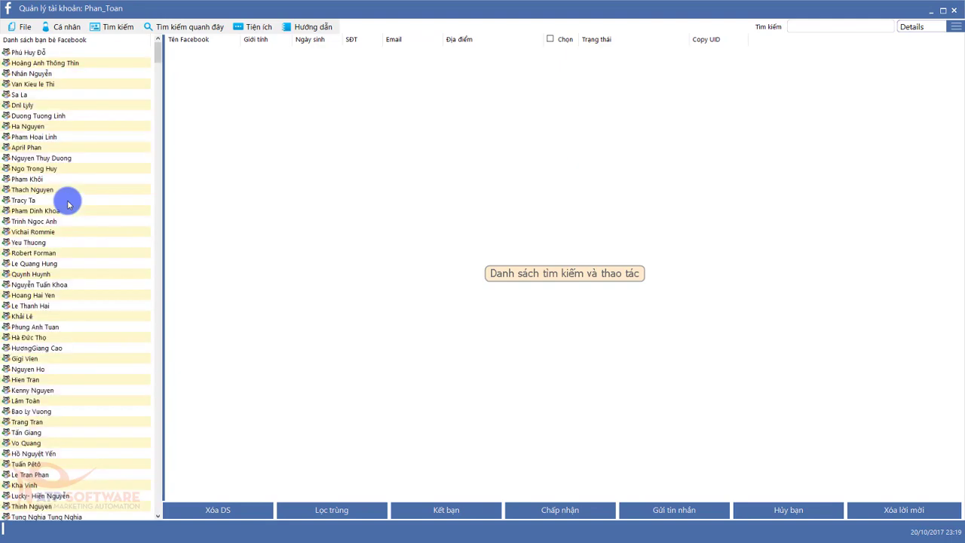
mouse_move(158, 55)
left_mouse_down()
mouse_move(168, 383)
mouse_move(179, 307)
mouse_move(152, 52)
mouse_move(149, 405)
mouse_move(169, 50)
left_mouse_up()
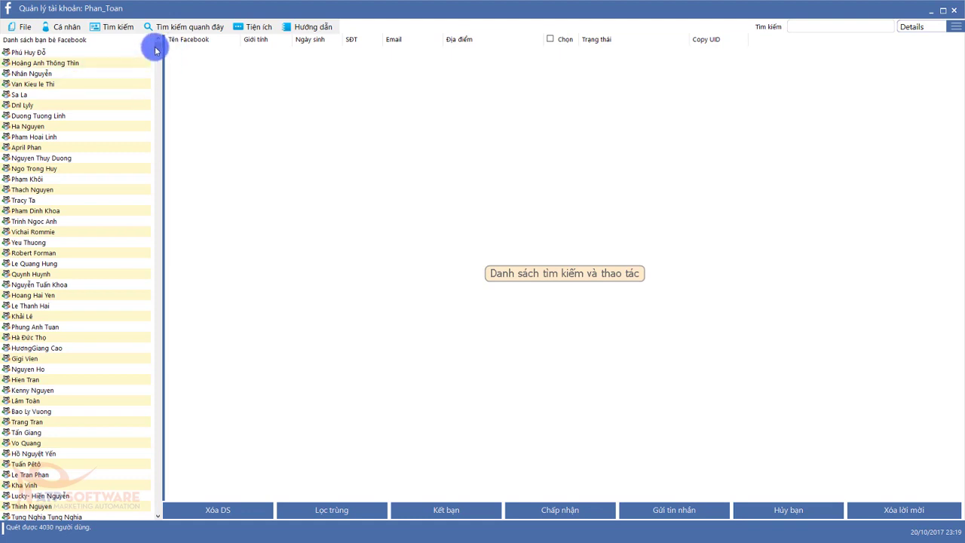
scroll(115, 255, "down", 13)
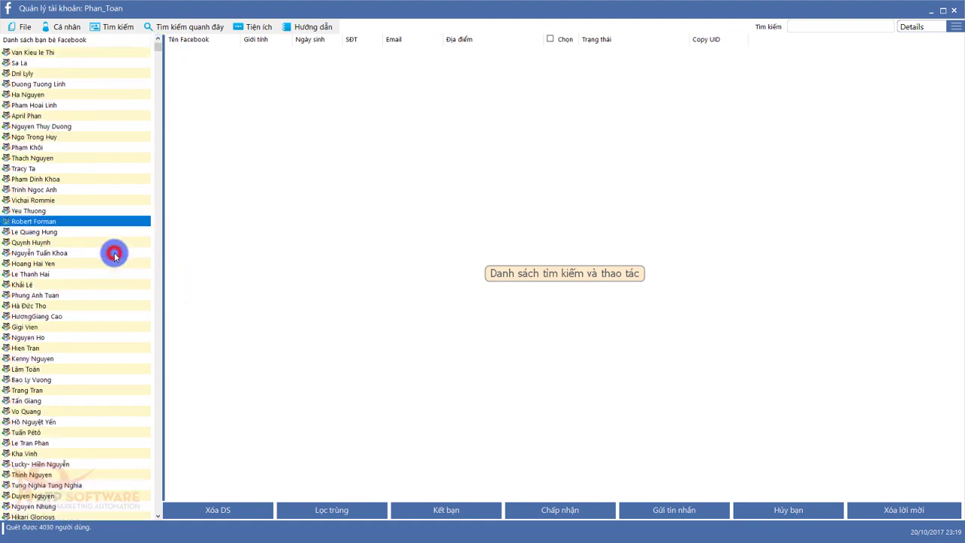
scroll(113, 253, "up", 13)
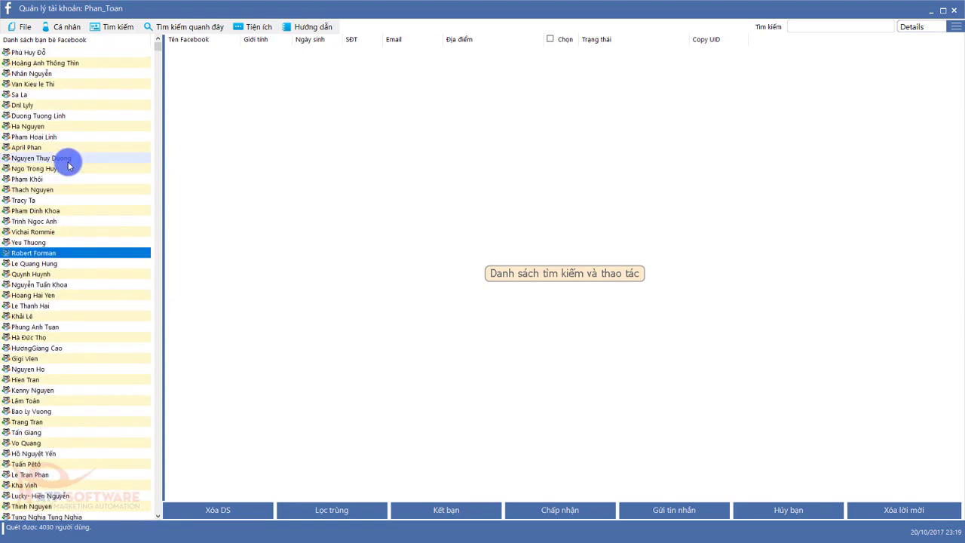
Step: Transfer the friend list to the search list and review the transferred friends' details from the first row
right_click(50, 64)
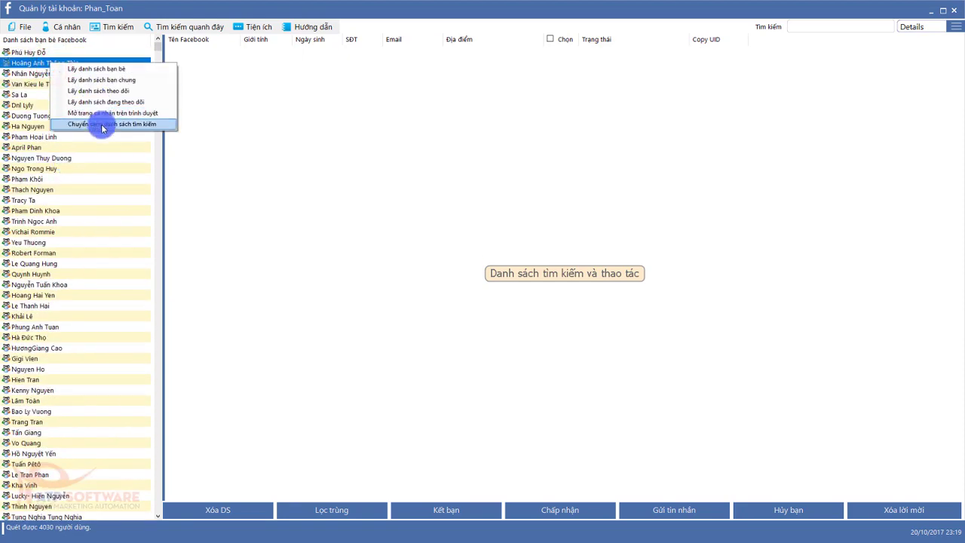
left_click(99, 125)
left_click(473, 190)
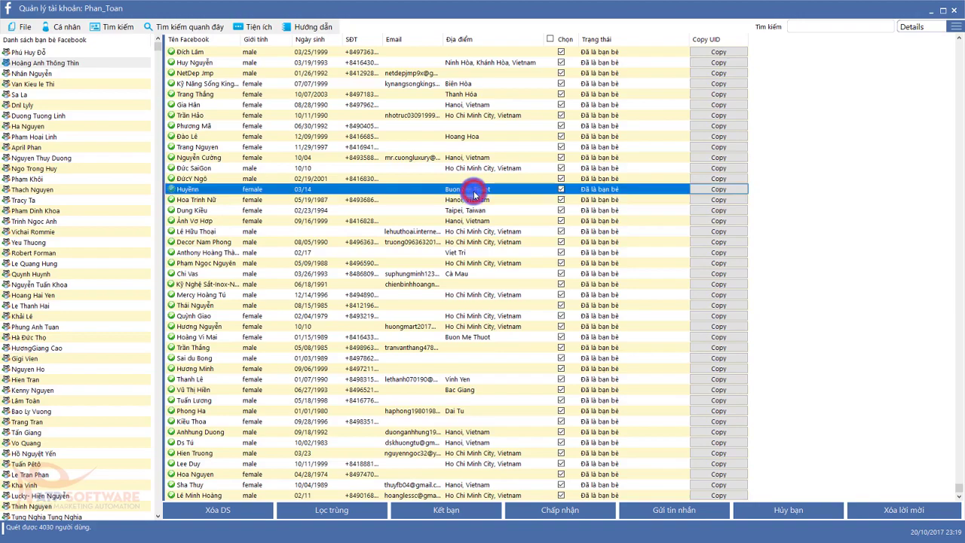
scroll(474, 194, "up", 13)
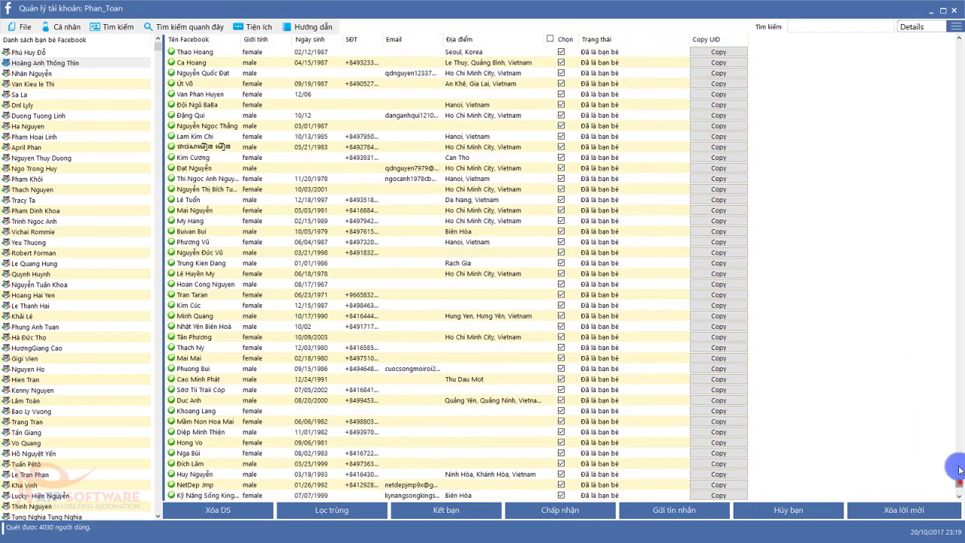
left_click_drag(959, 469, 952, 25)
left_click(279, 426)
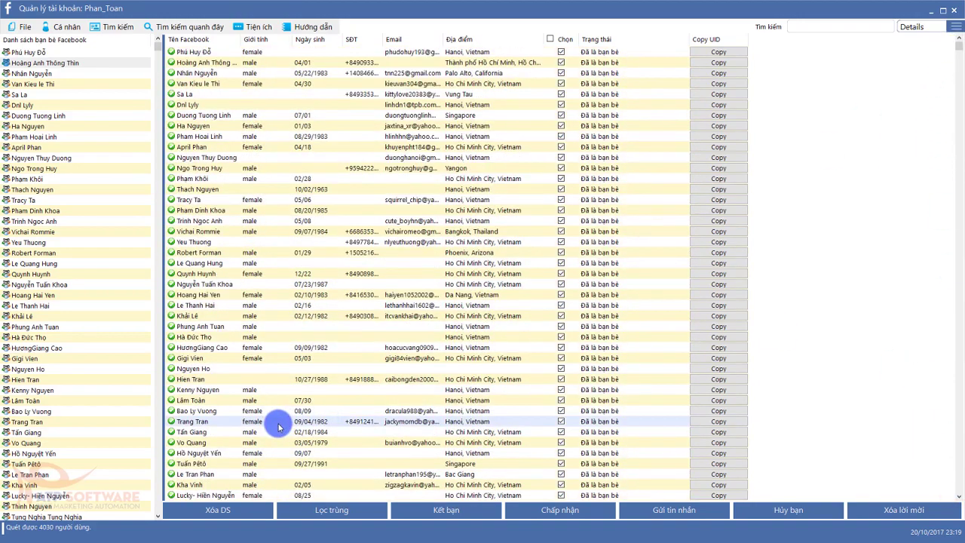
left_click(361, 283)
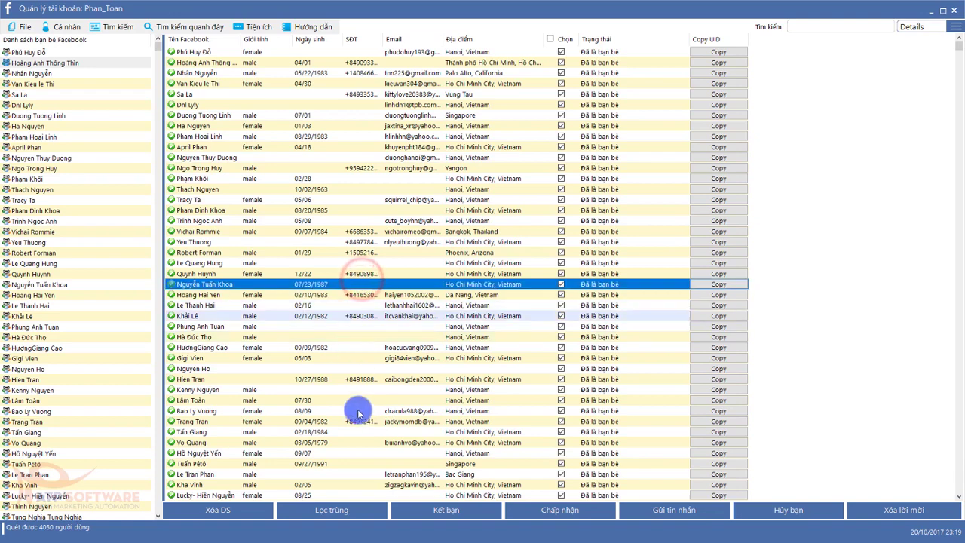
left_click(370, 64)
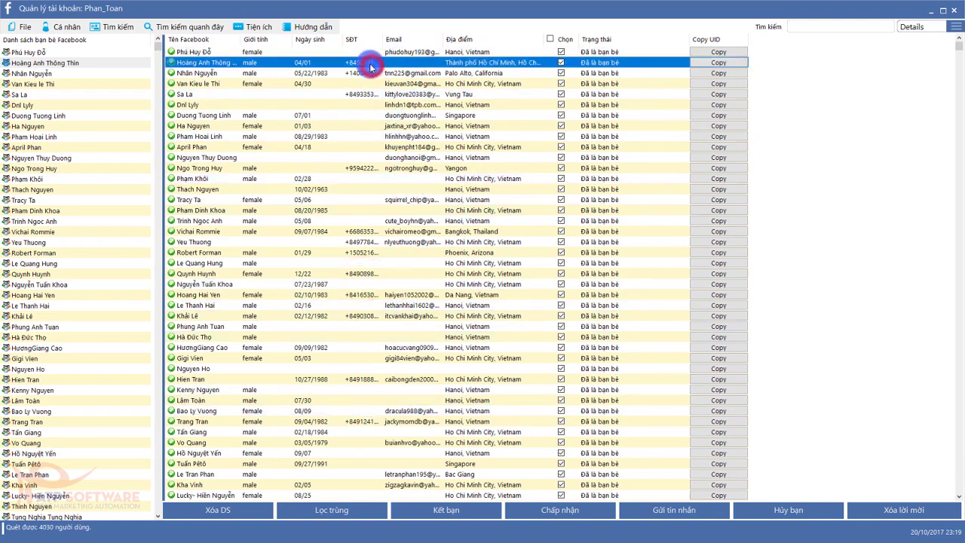
Step: Start poking (Chọc ghẹo) all friends in the UID list, move the dialog off the status column, and close it after several pokes
right_click(370, 66)
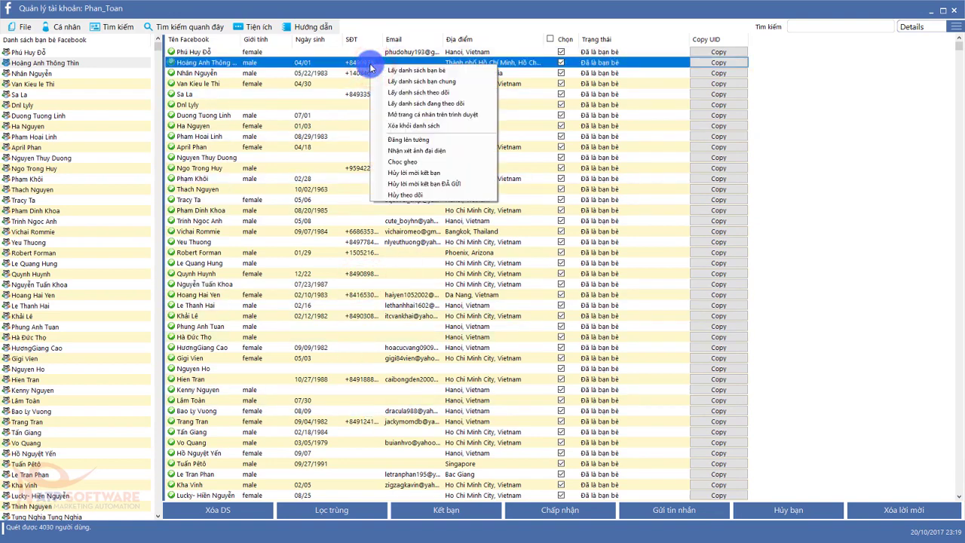
left_click(443, 163)
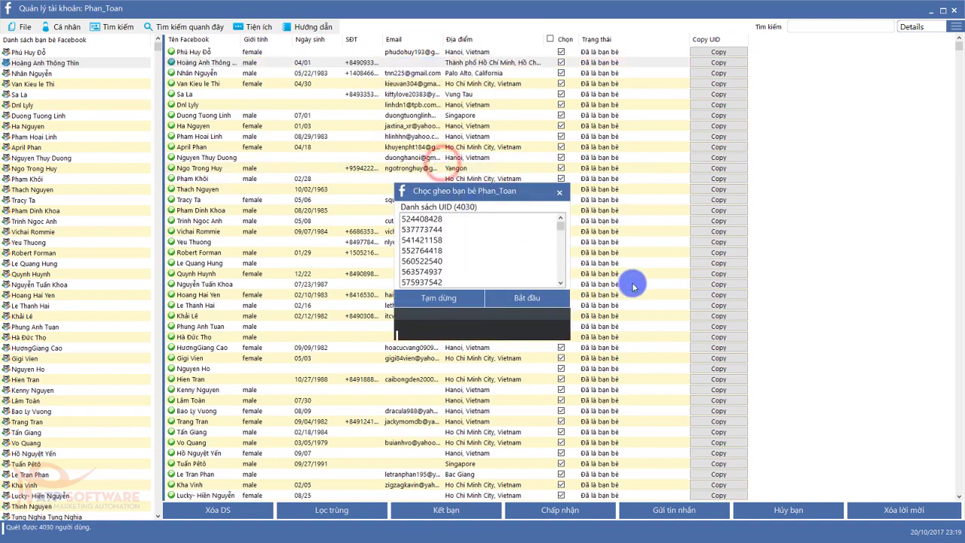
mouse_move(560, 227)
left_mouse_down()
mouse_move(567, 273)
mouse_move(561, 222)
left_mouse_up()
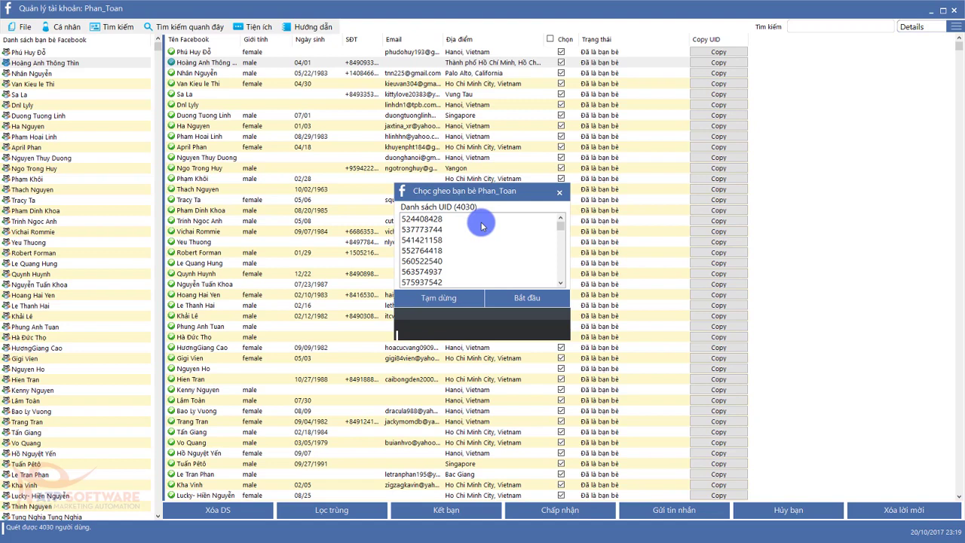
left_click(508, 296)
left_click_drag(499, 189, 501, 154)
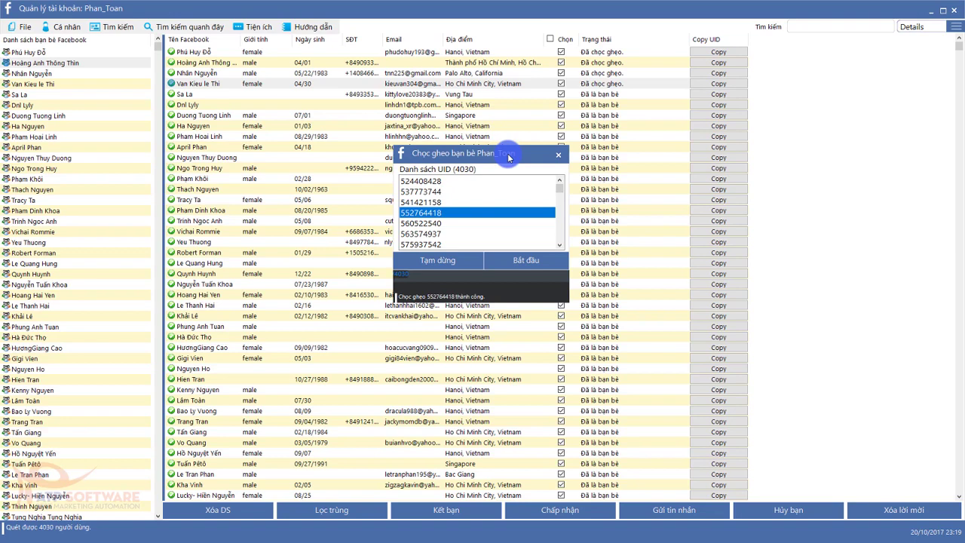
left_click_drag(509, 157, 447, 127)
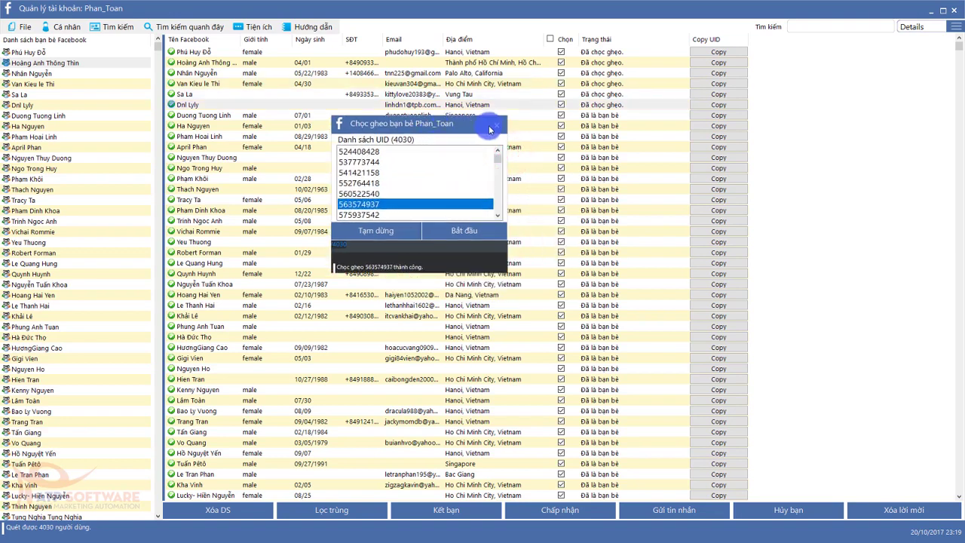
left_click(497, 125)
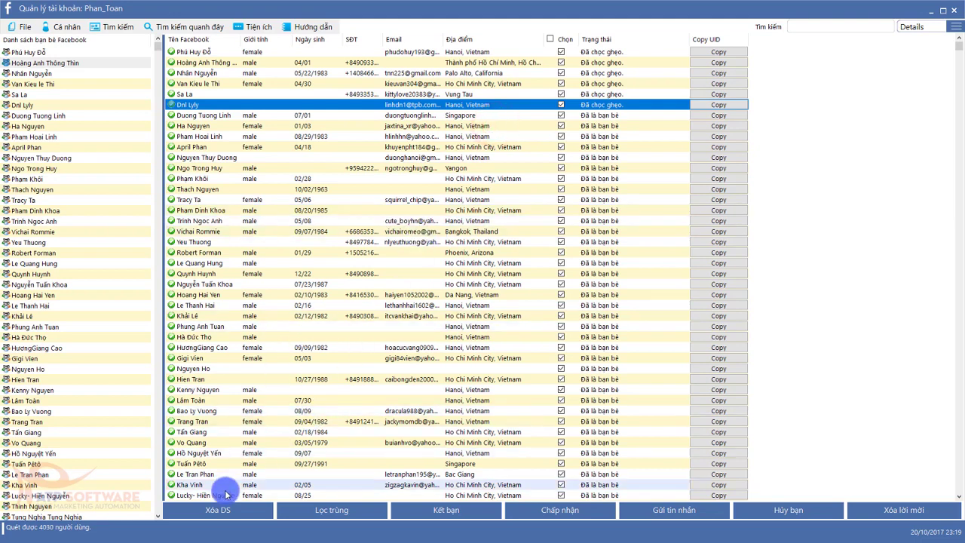
Step: Sort the search list by location (Địa điểm) and export the UIDs to the desktop as a text file named "ban be"
left_click(448, 42)
left_click(425, 182)
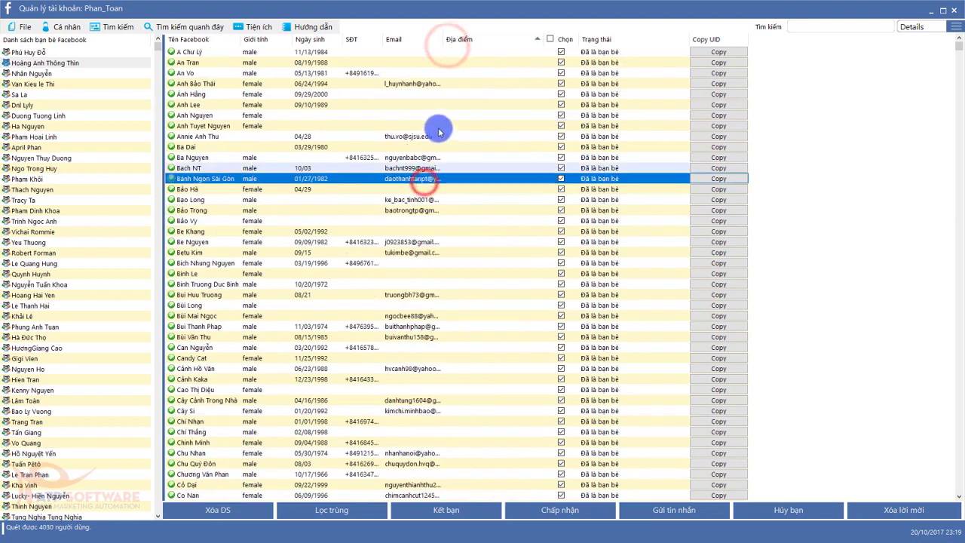
left_click(24, 26)
left_click(56, 69)
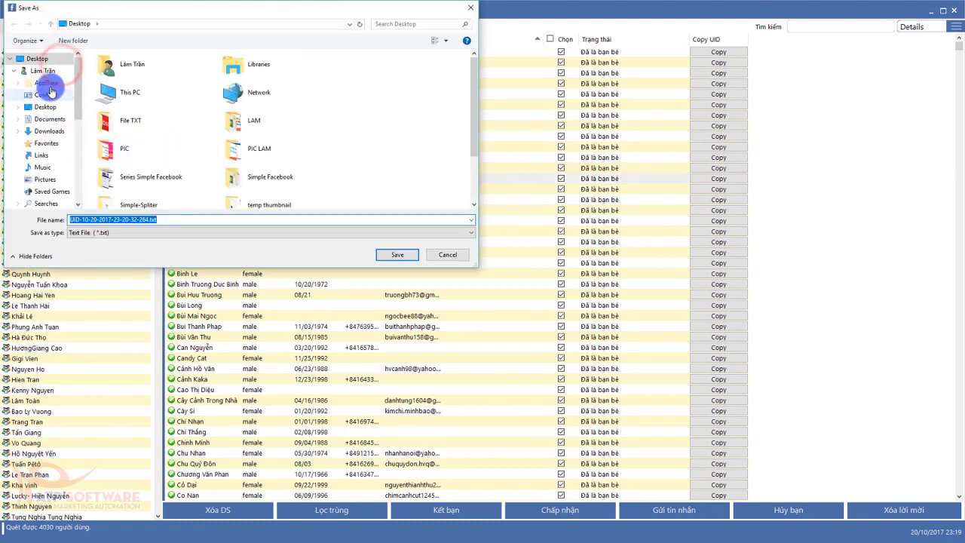
left_click(37, 59)
left_click(174, 217)
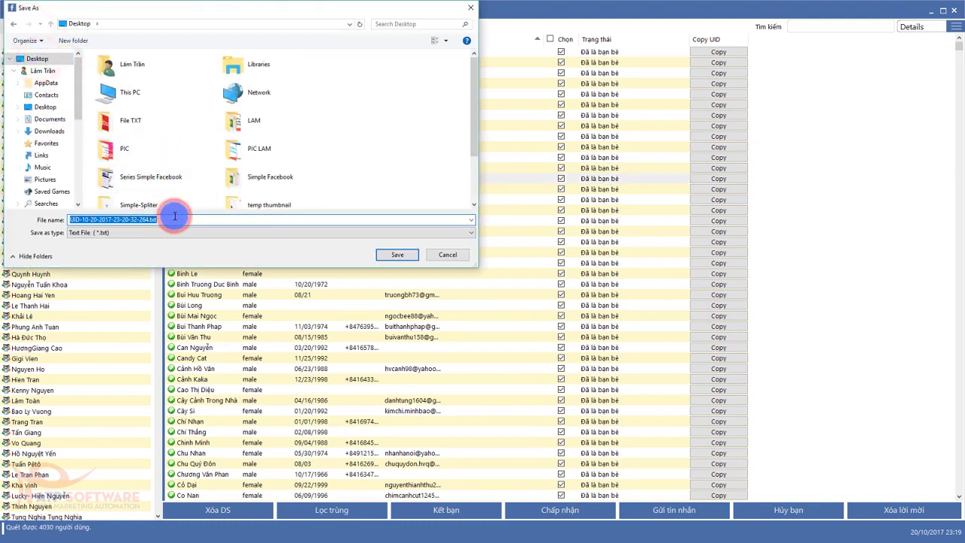
type("banbe")
key("Return")
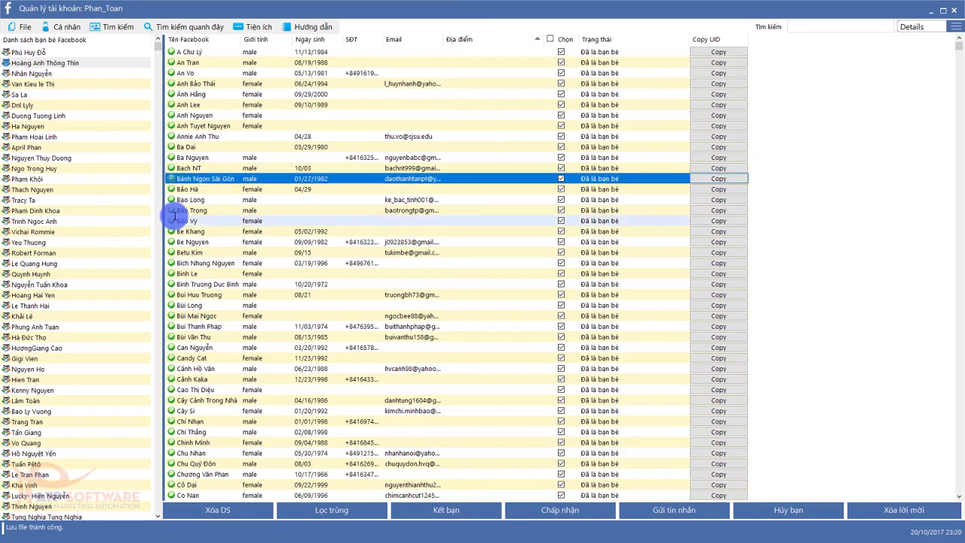
Step: Minimise the account manager and show the desktop icons, with the login window moved aside
double_click(546, 14)
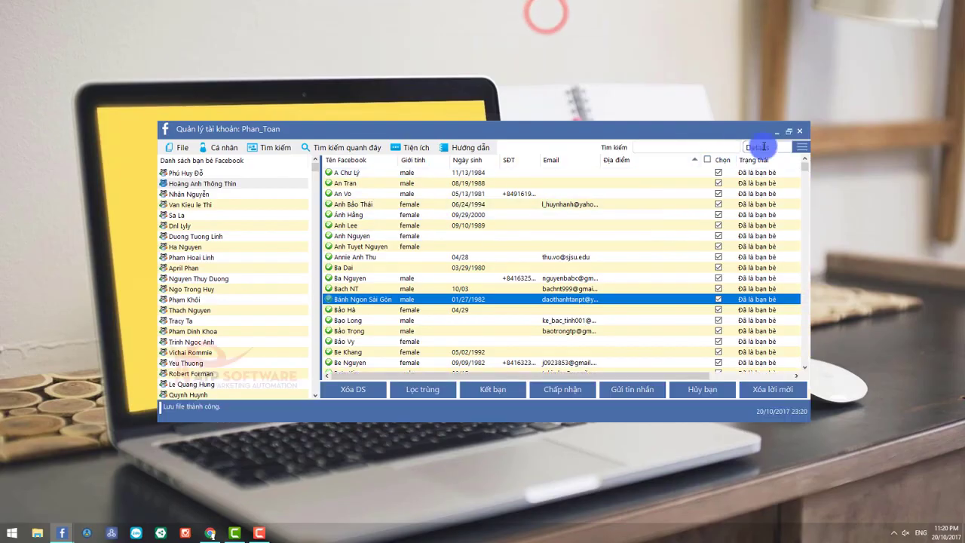
left_click(777, 131)
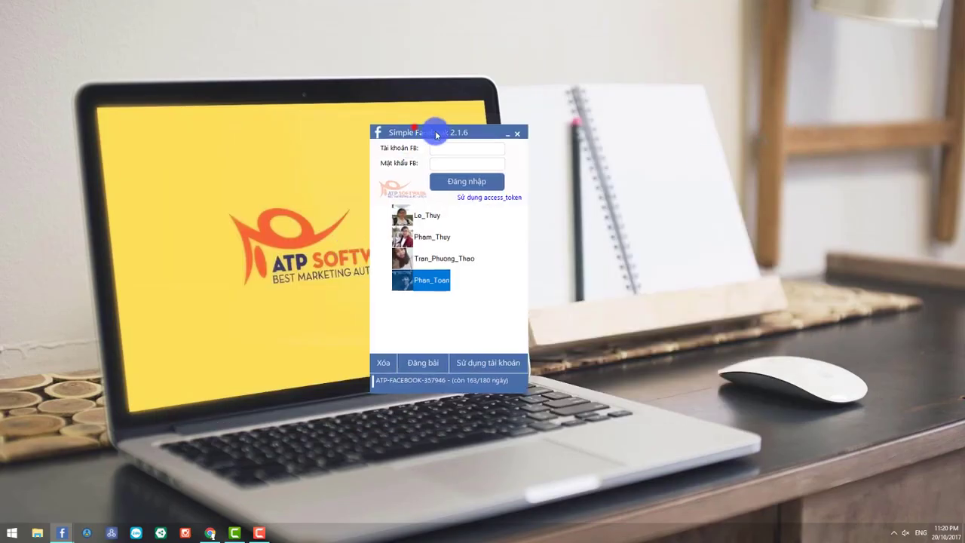
left_click_drag(436, 134, 516, 138)
right_click(292, 211)
mouse_move(314, 222)
left_click(428, 285)
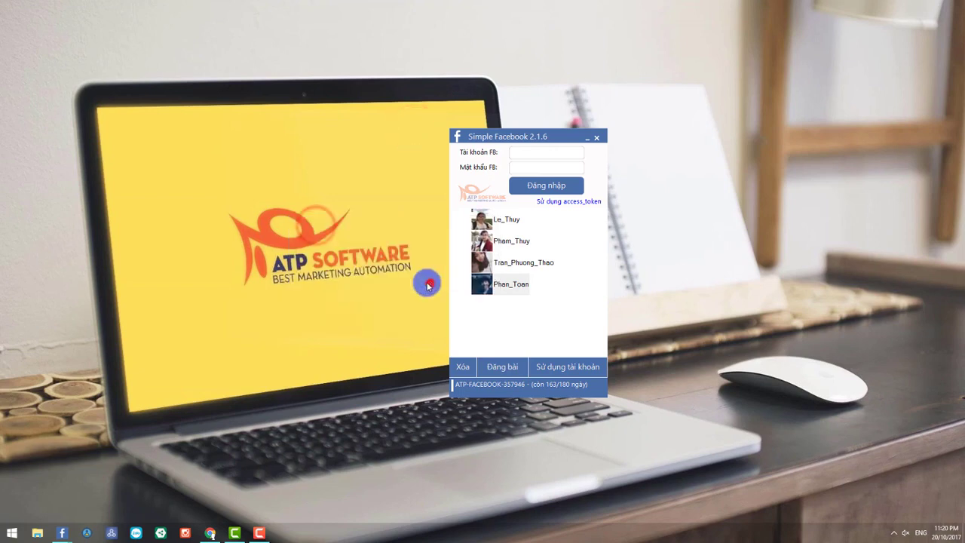
left_click_drag(470, 136, 488, 132)
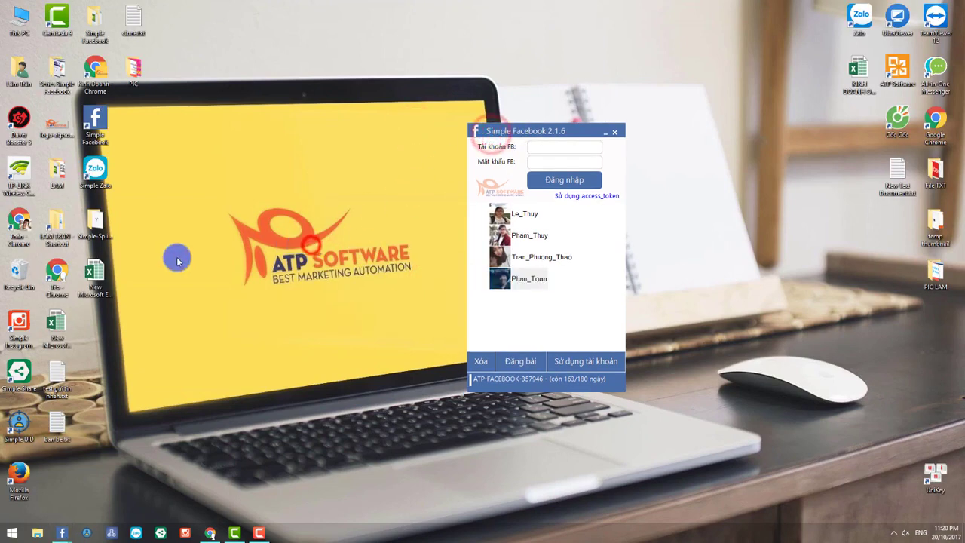
left_click(152, 257)
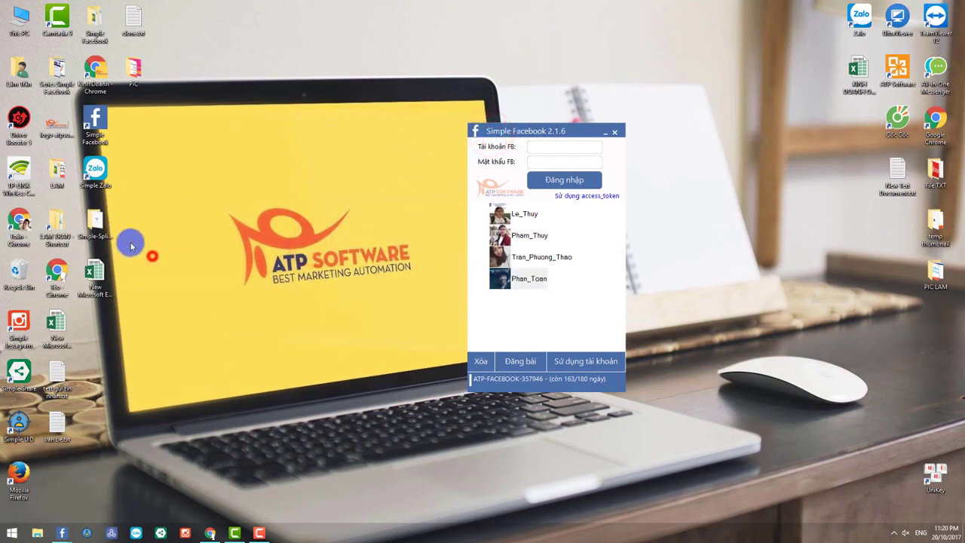
Step: Launch Simple Splitter.exe from the Simple-Spliter folder on the desktop and move its window clear of the desktop icons
double_click(96, 221)
left_click(436, 184)
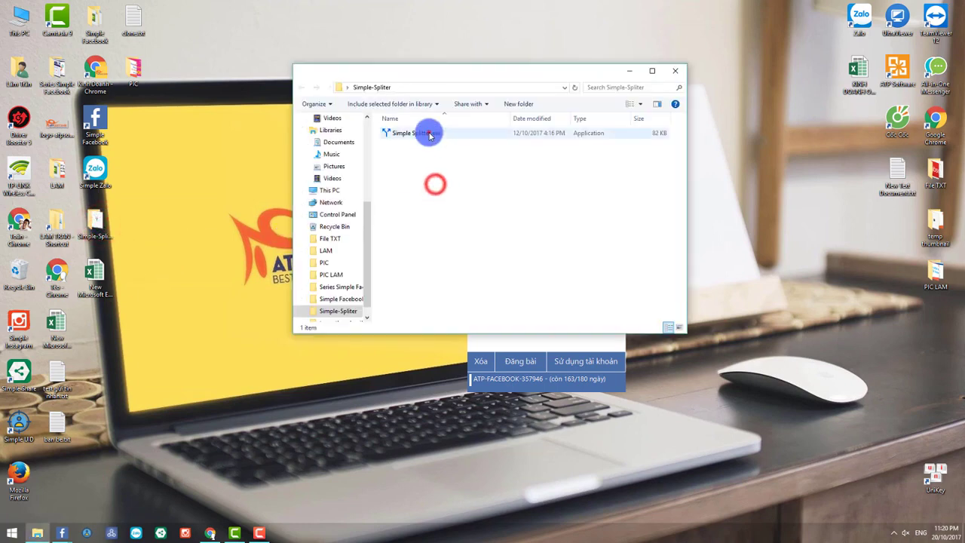
left_click(430, 135)
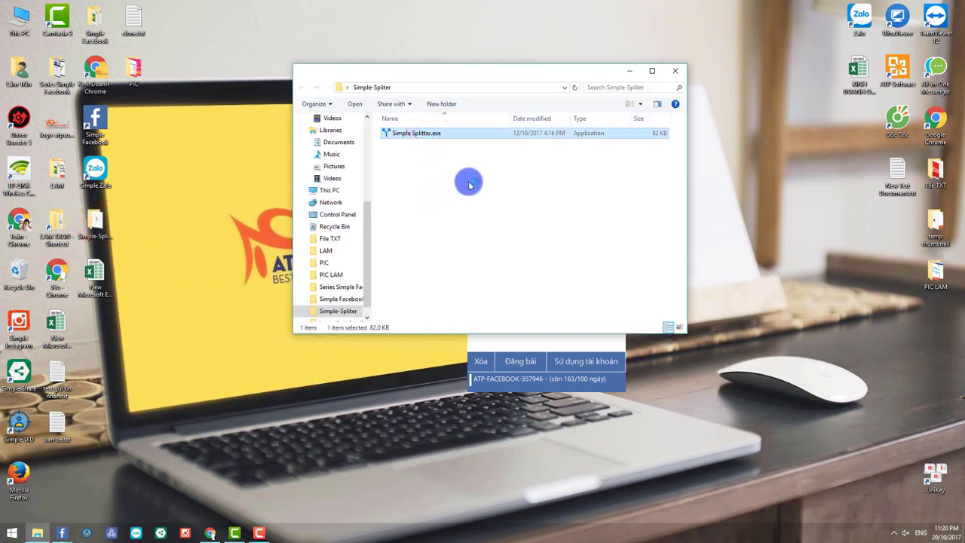
left_click_drag(151, 45, 367, 125)
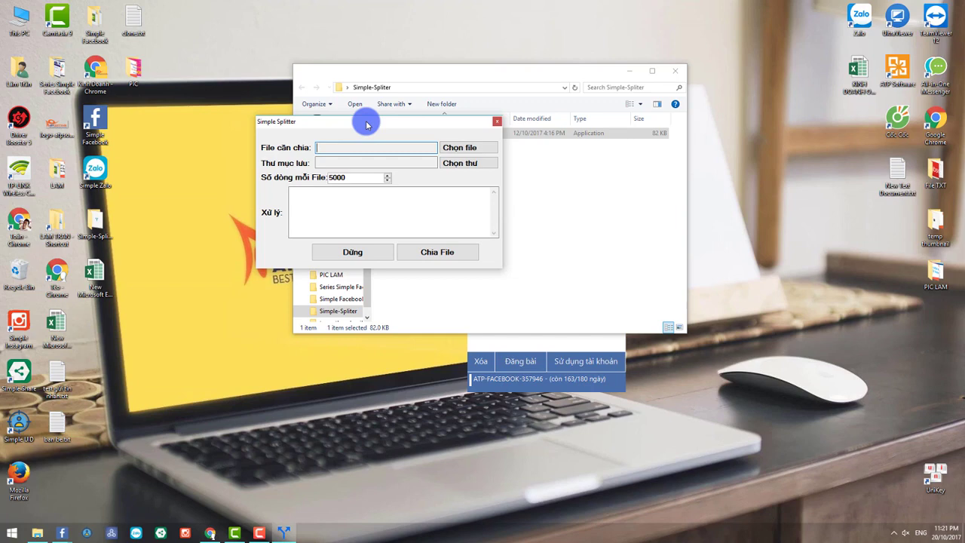
left_click_drag(367, 125, 352, 114)
Step: Refresh the desktop and choose ban be.txt as the file to split in Simple Splitter
right_click(173, 244)
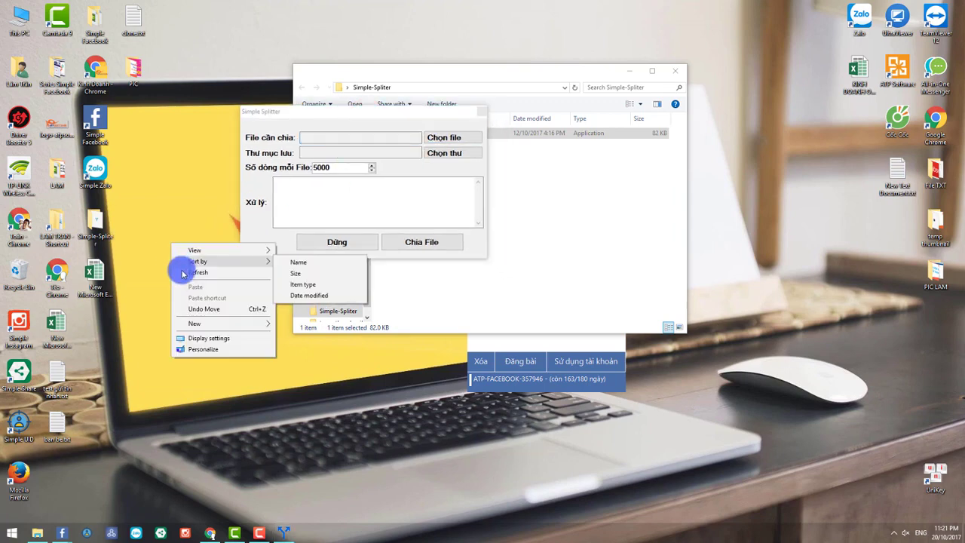
left_click(182, 273)
left_click(450, 136)
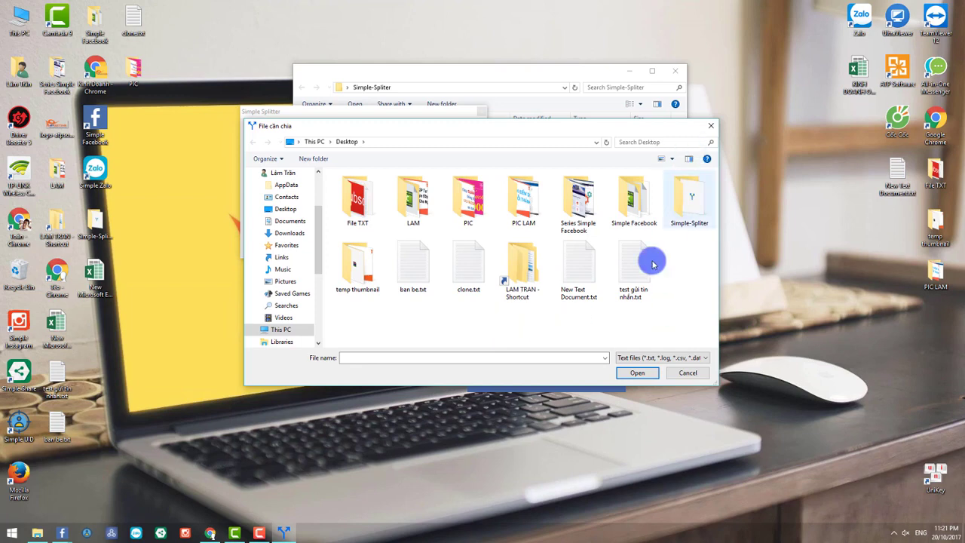
double_click(420, 270)
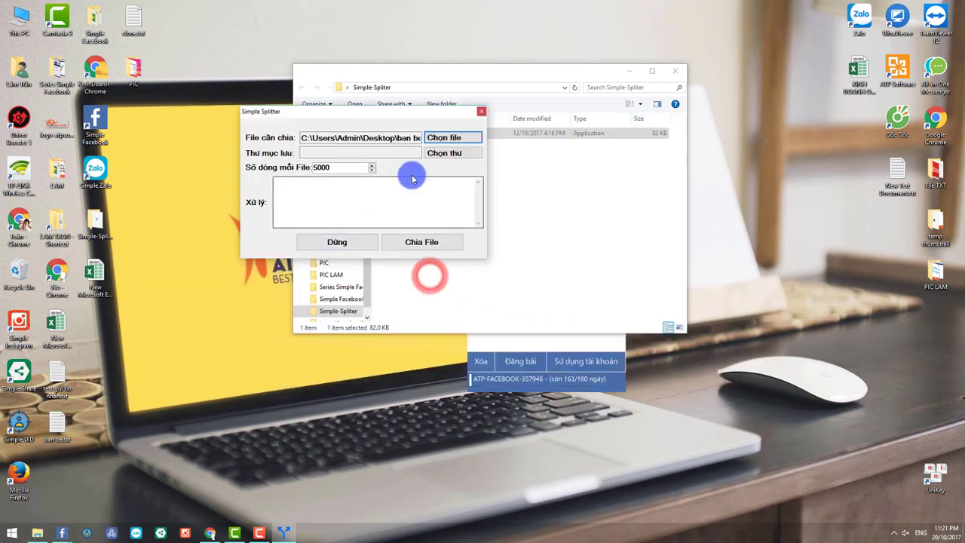
Step: Create a new folder on the desktop named "choc gheo"
right_click(133, 297)
mouse_move(185, 368)
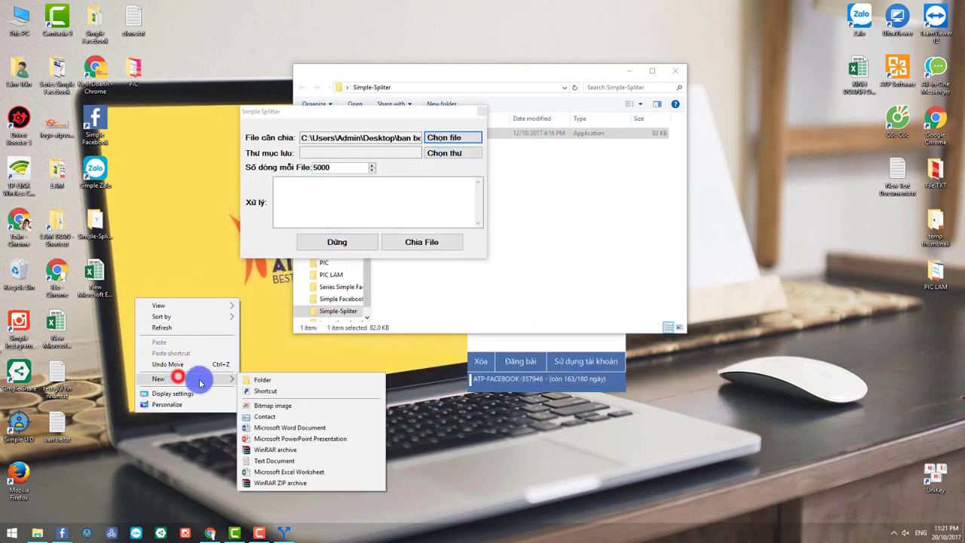
left_click(255, 376)
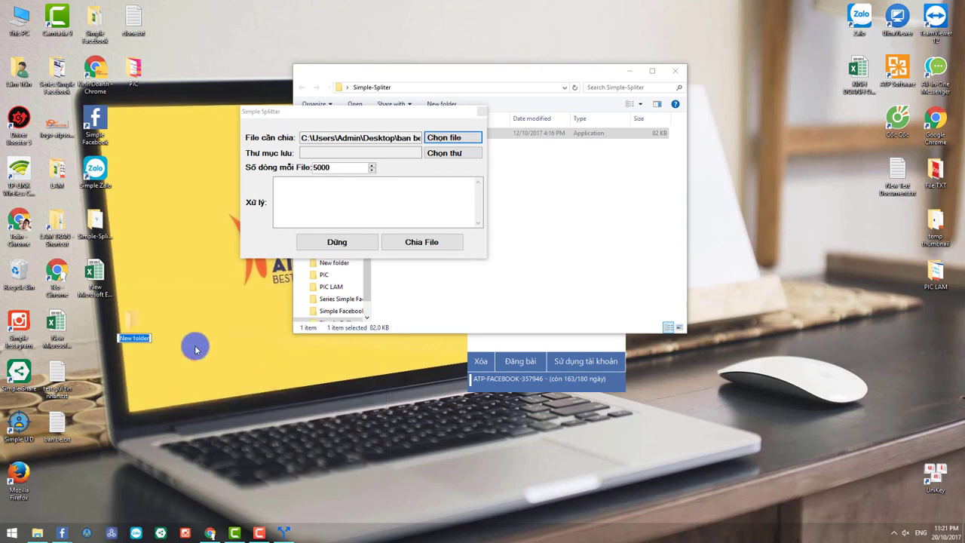
key("Return")
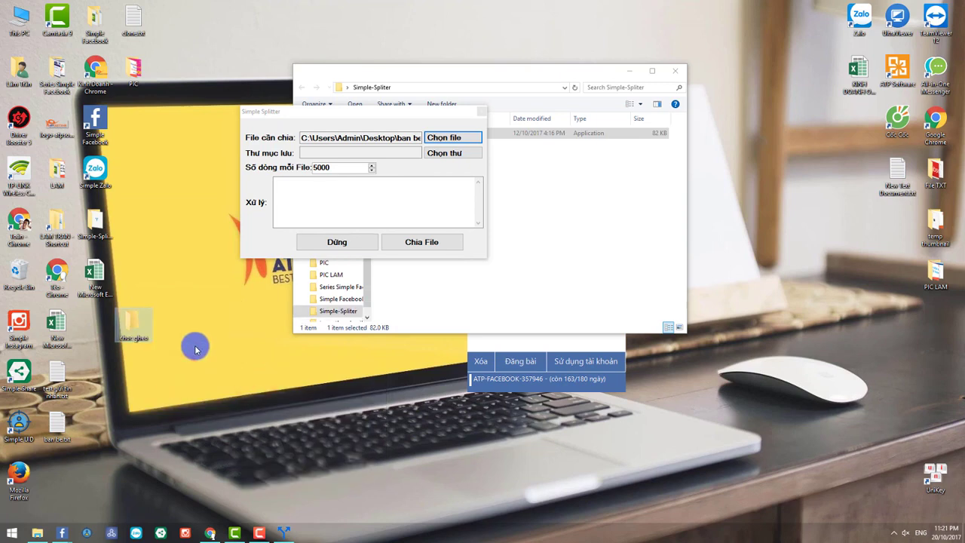
Step: Set the choc gheo folder on the desktop as the save location for the split files
left_click(445, 153)
scroll(482, 317, "down", 1)
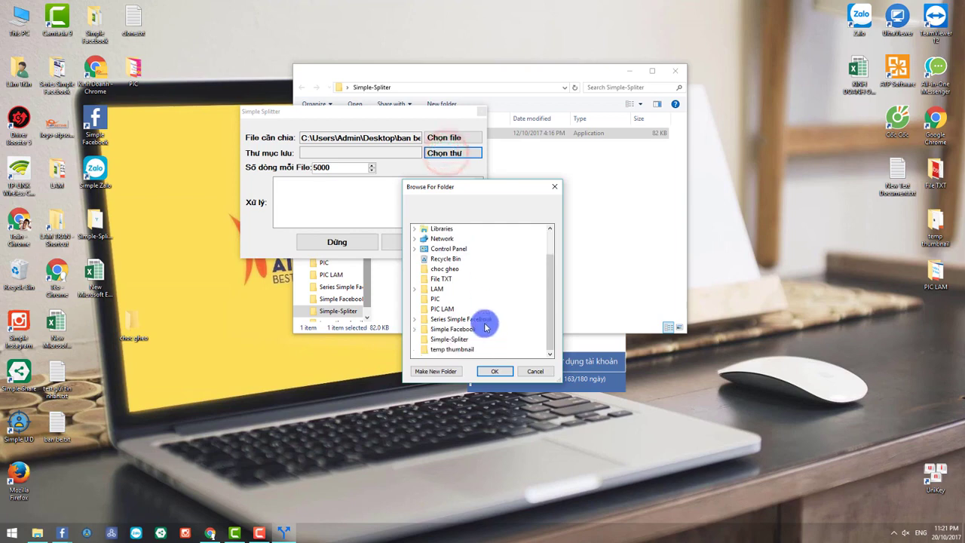
left_click(445, 271)
left_click(495, 370)
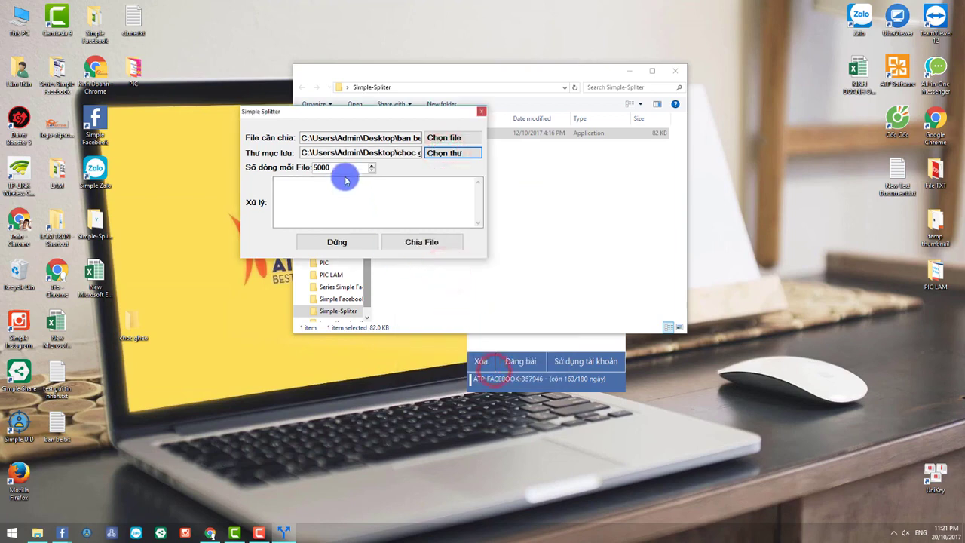
Step: Split the file into lists of 500 lines each, and close Simple Splitter and its folder window
type("500")
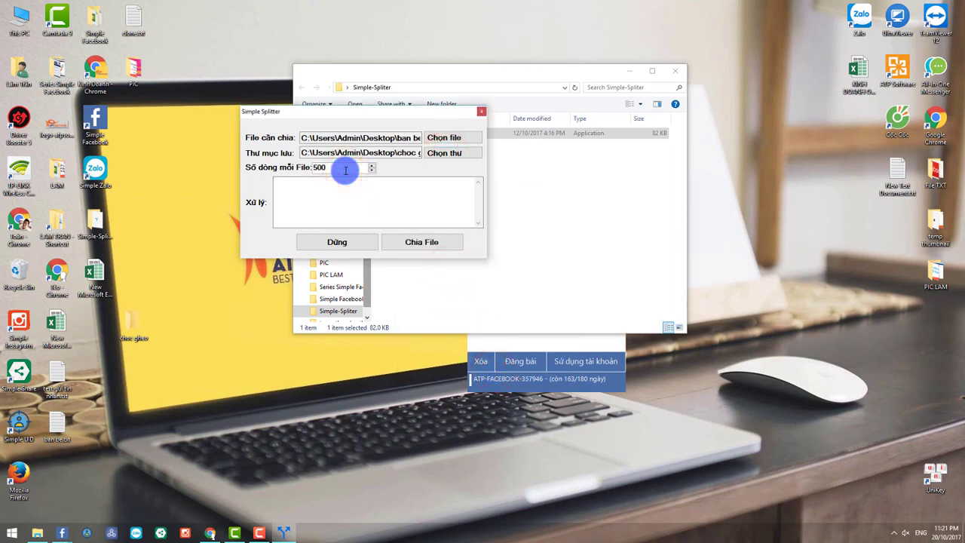
left_click(423, 240)
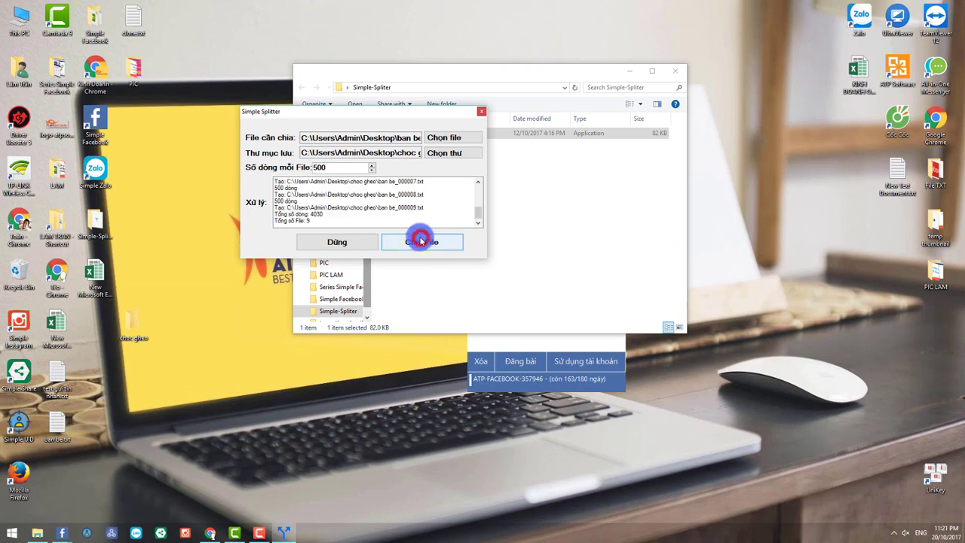
left_click(479, 211)
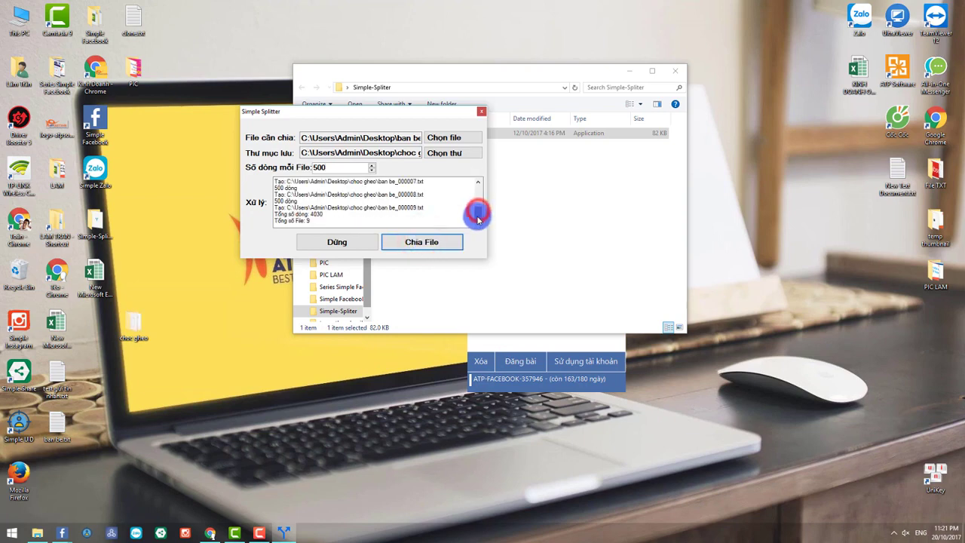
left_click(482, 112)
left_click(672, 71)
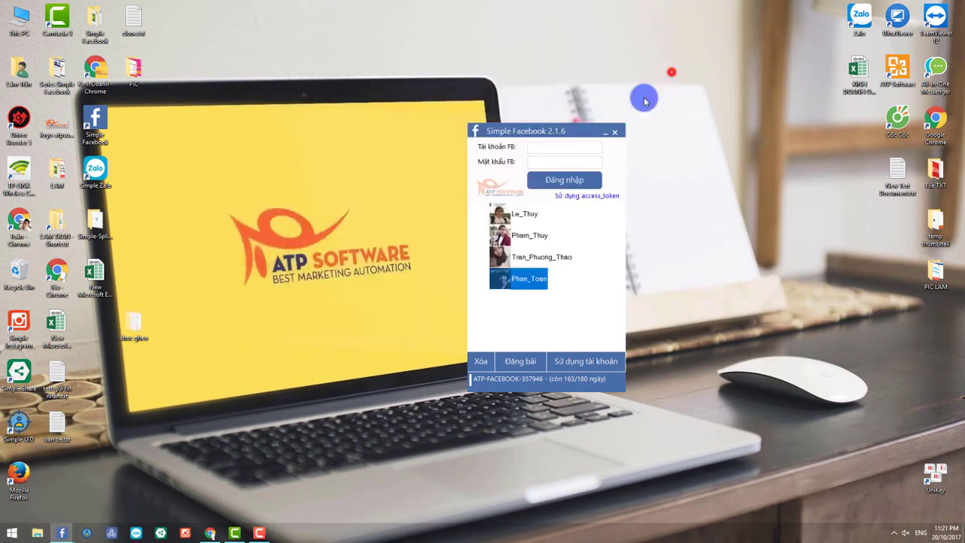
Step: Open the choc gheo folder on the desktop, look over the split text files and close the folder
double_click(145, 327)
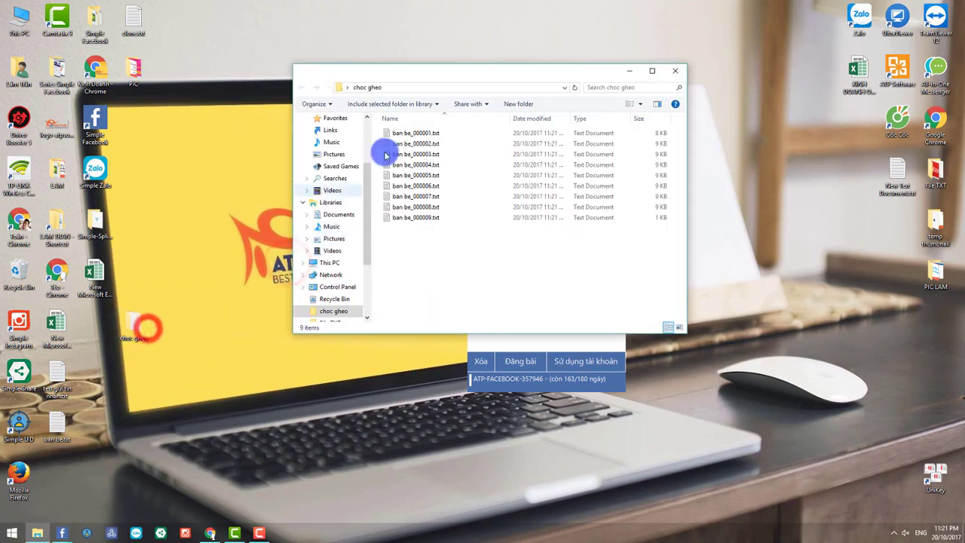
double_click(440, 77)
left_click_drag(387, 281, 110, 65)
left_click(259, 198)
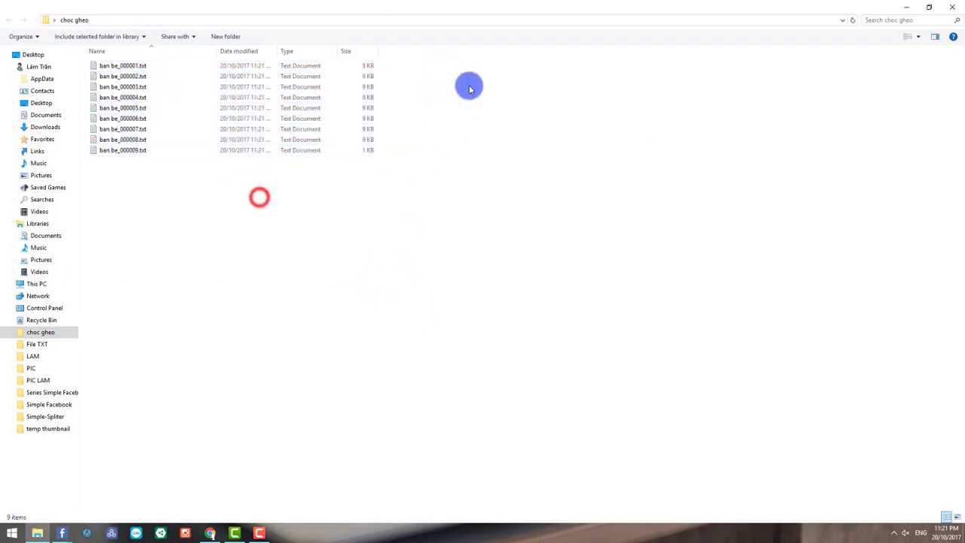
double_click(494, 13)
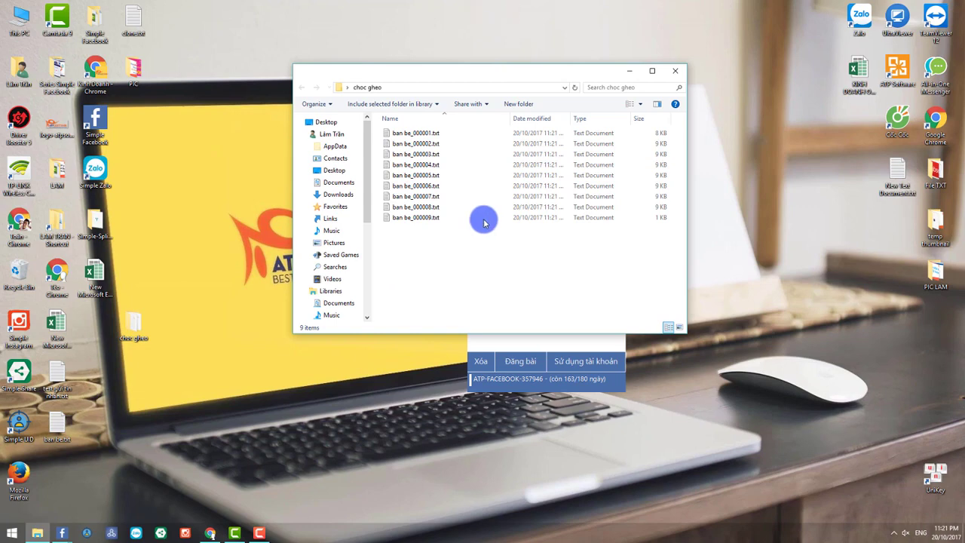
left_click_drag(494, 64, 371, 53)
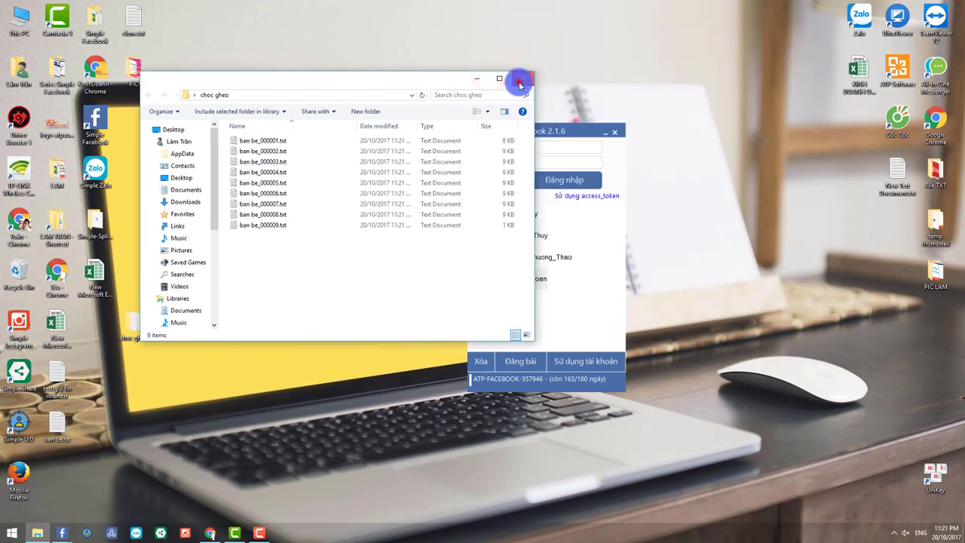
left_click(518, 80)
Step: Open the account manager for the last saved account in Simple Facebook and maximise its window
mouse_move(62, 532)
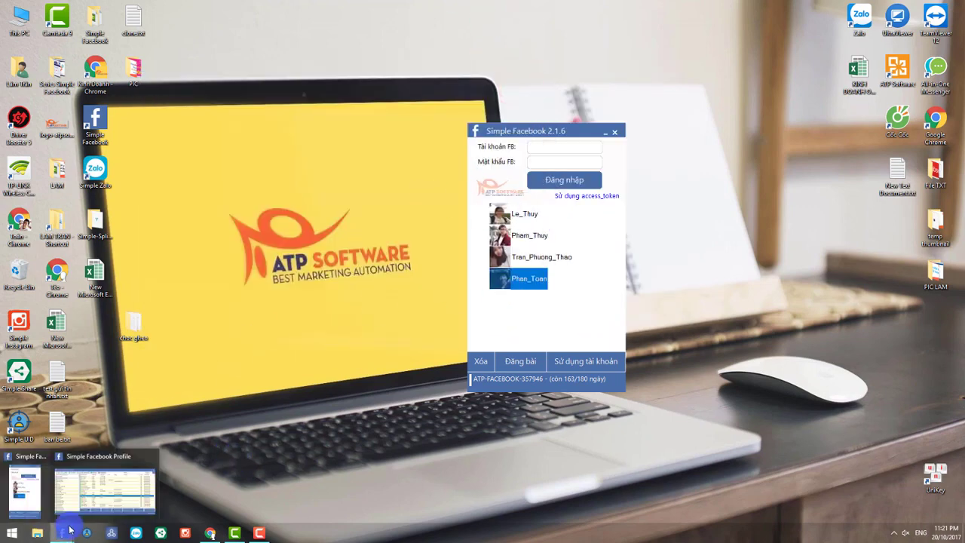
left_click(152, 459)
left_click(517, 283)
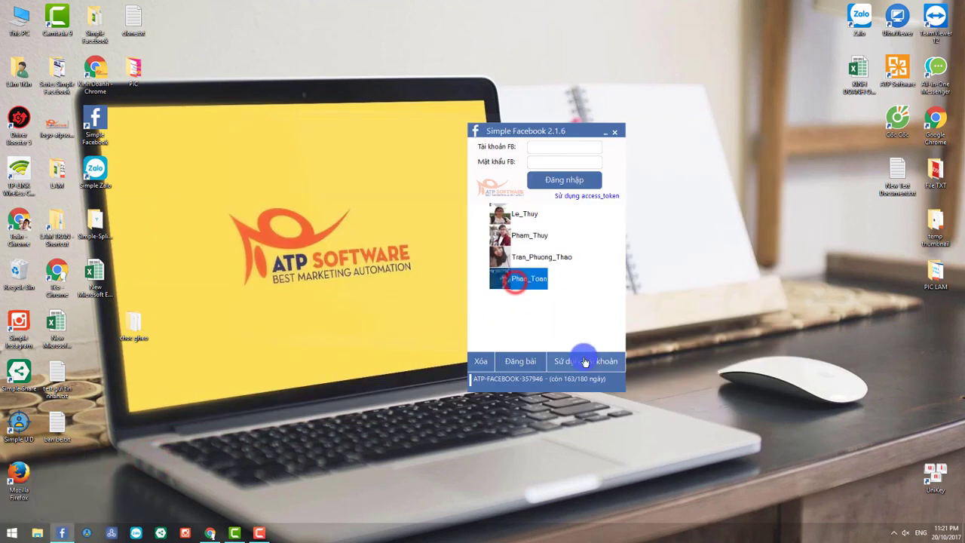
left_click(583, 356)
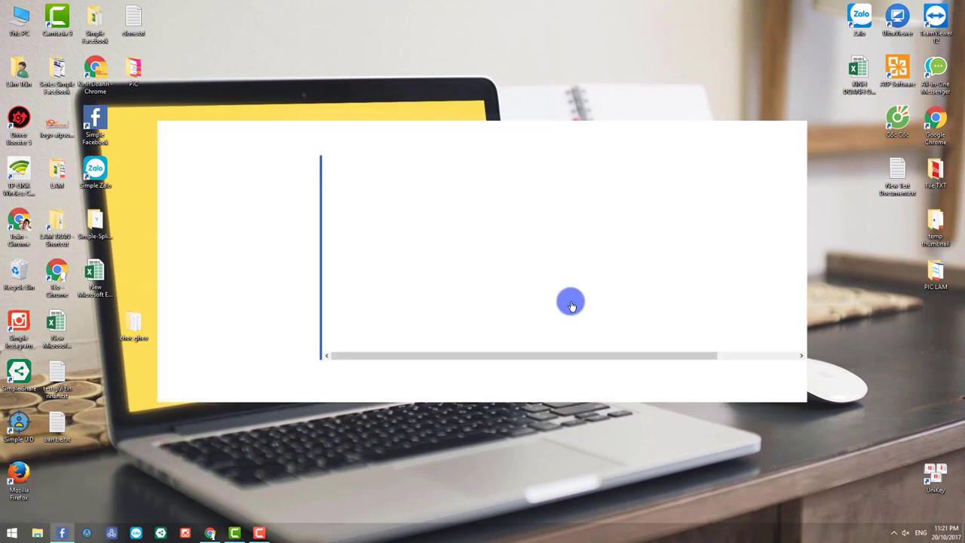
double_click(381, 130)
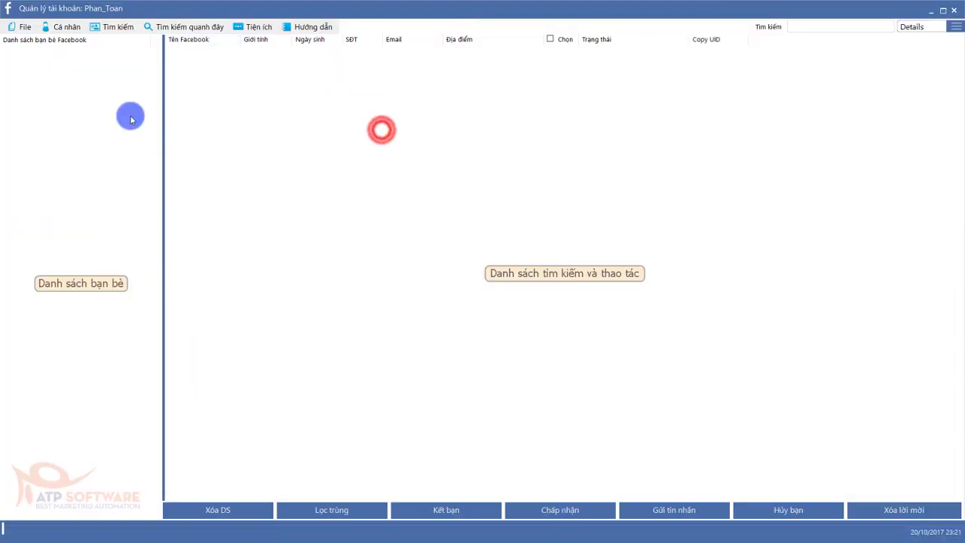
Step: Load the first split UID text file from the choc gheo folder into the account manager
left_click(23, 26)
left_click(25, 35)
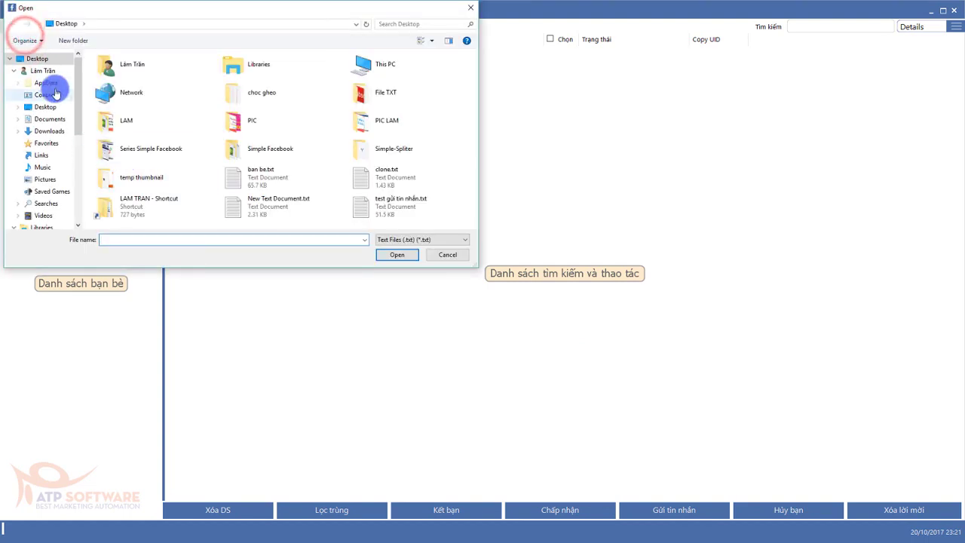
left_click(383, 122)
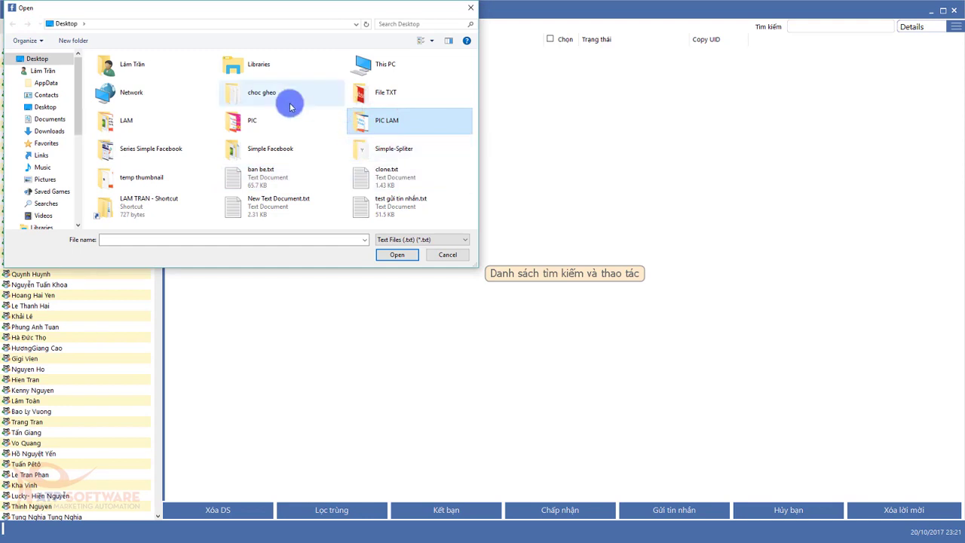
double_click(258, 93)
left_click(165, 69)
left_click(166, 69)
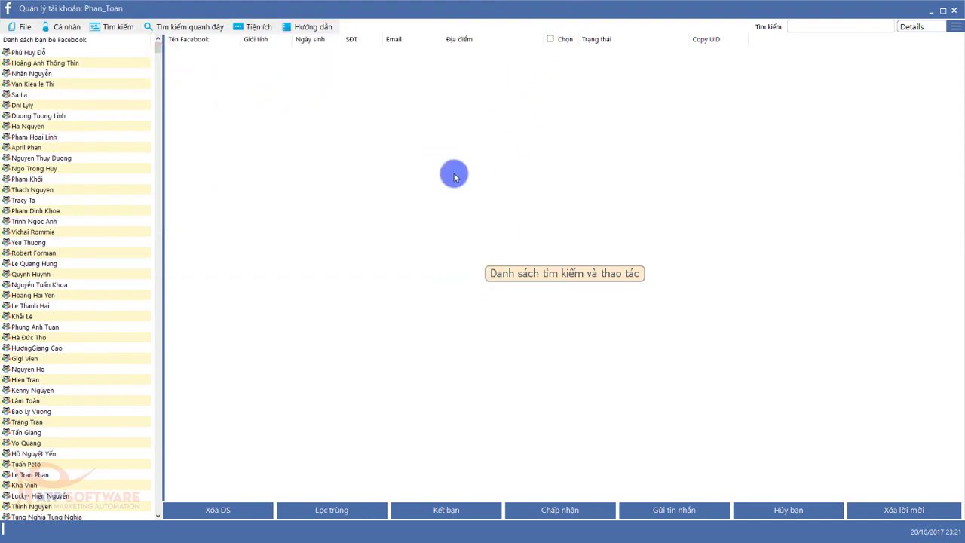
Step: Open the friend-poking (Chọc ghẹo bạn bè) dialog for the loaded list of friends
left_click(406, 294)
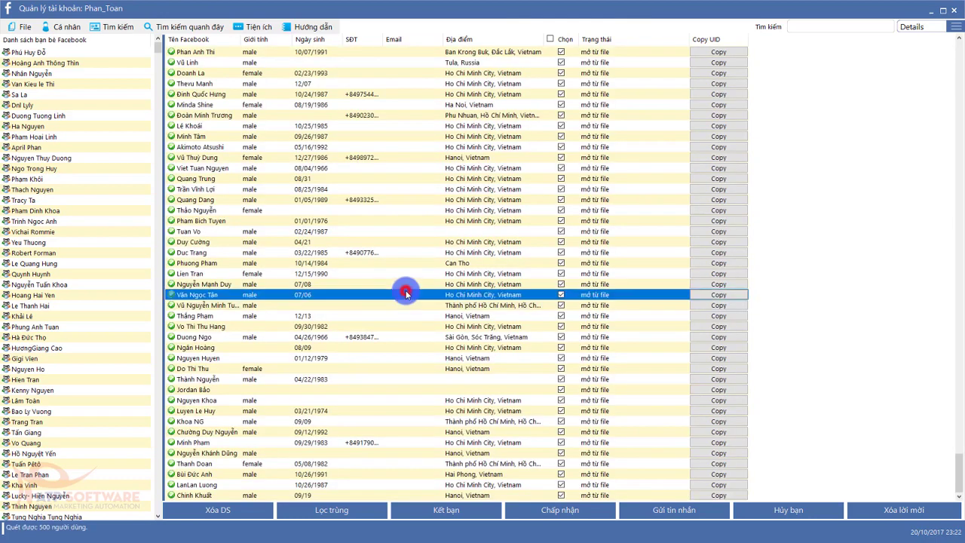
right_click(339, 217)
right_click(345, 79)
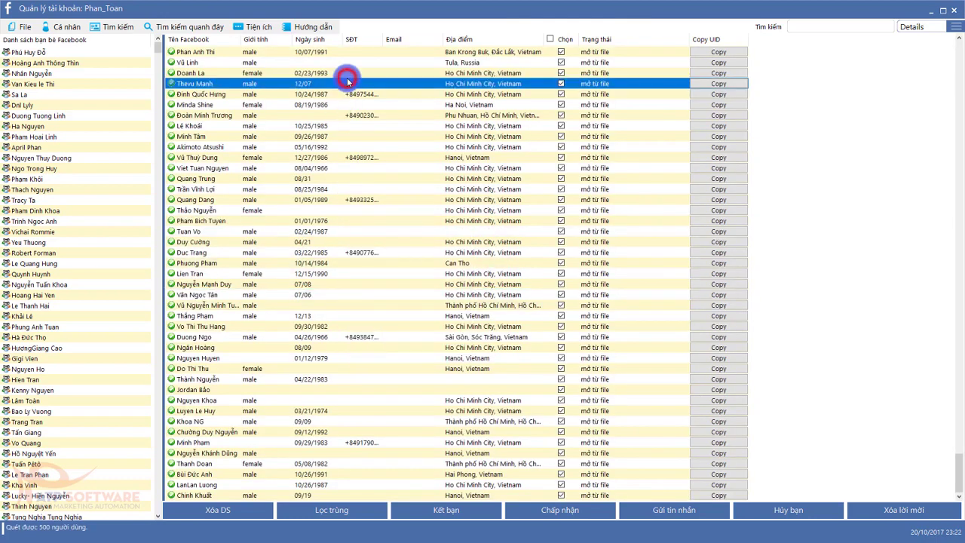
left_click(406, 176)
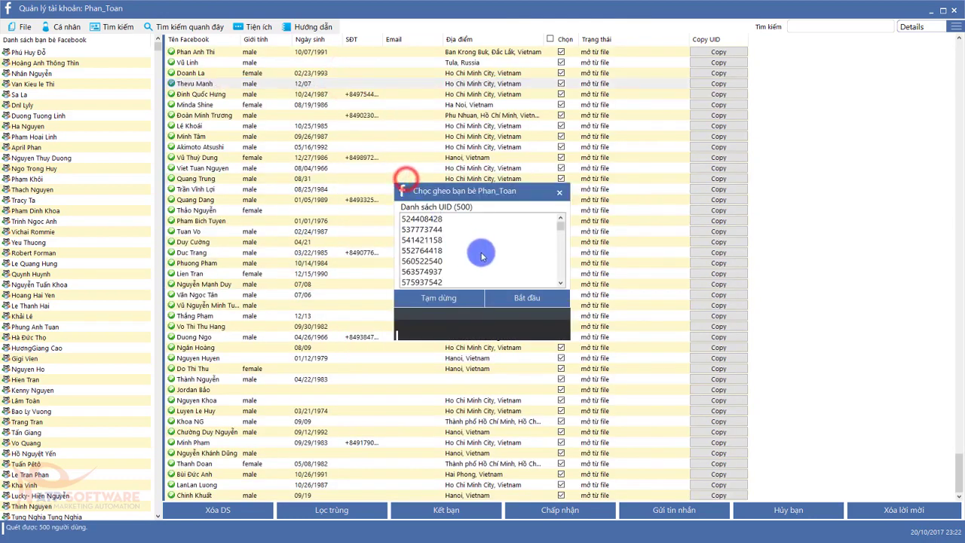
Step: Start poking the listed friends, move the dialog aside and dismiss the Facebook notification
left_click(527, 302)
left_click_drag(481, 193, 454, 163)
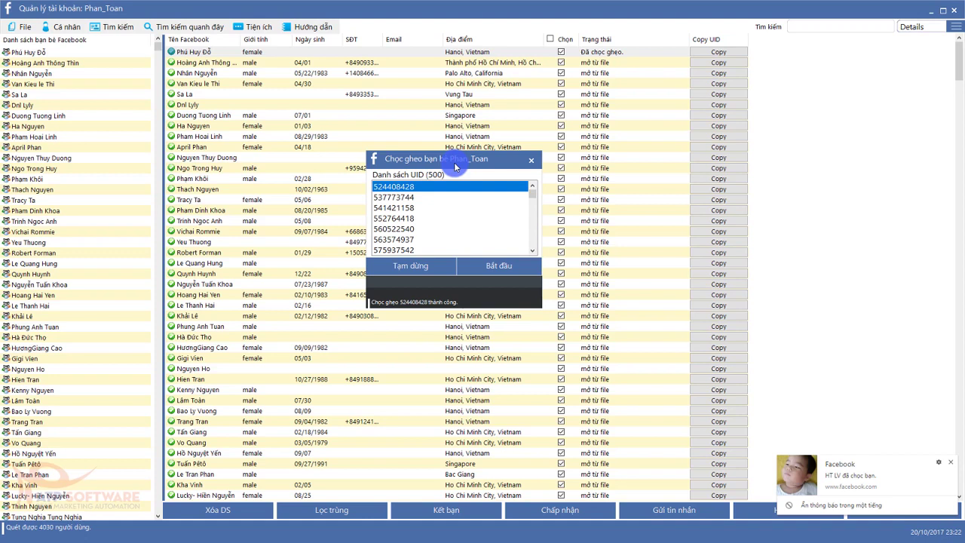
left_click(951, 464)
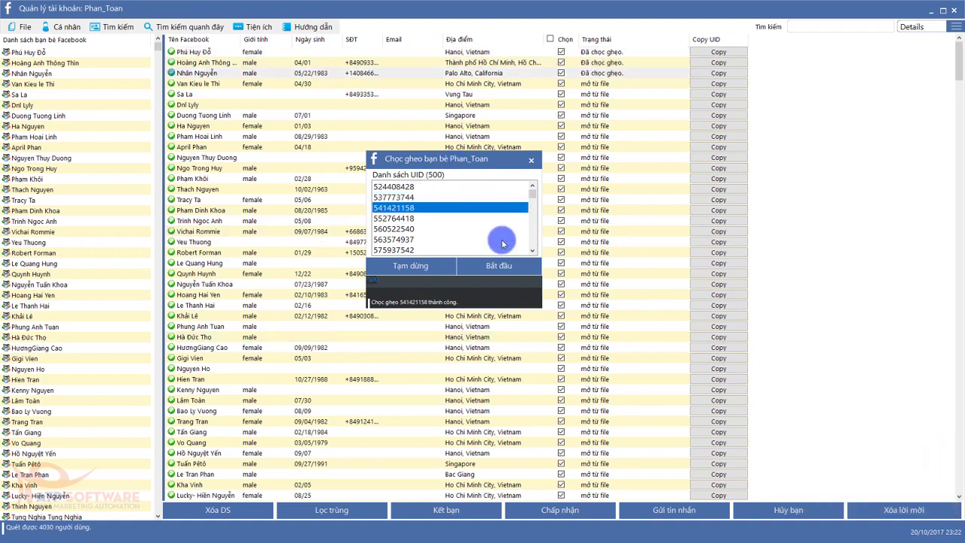